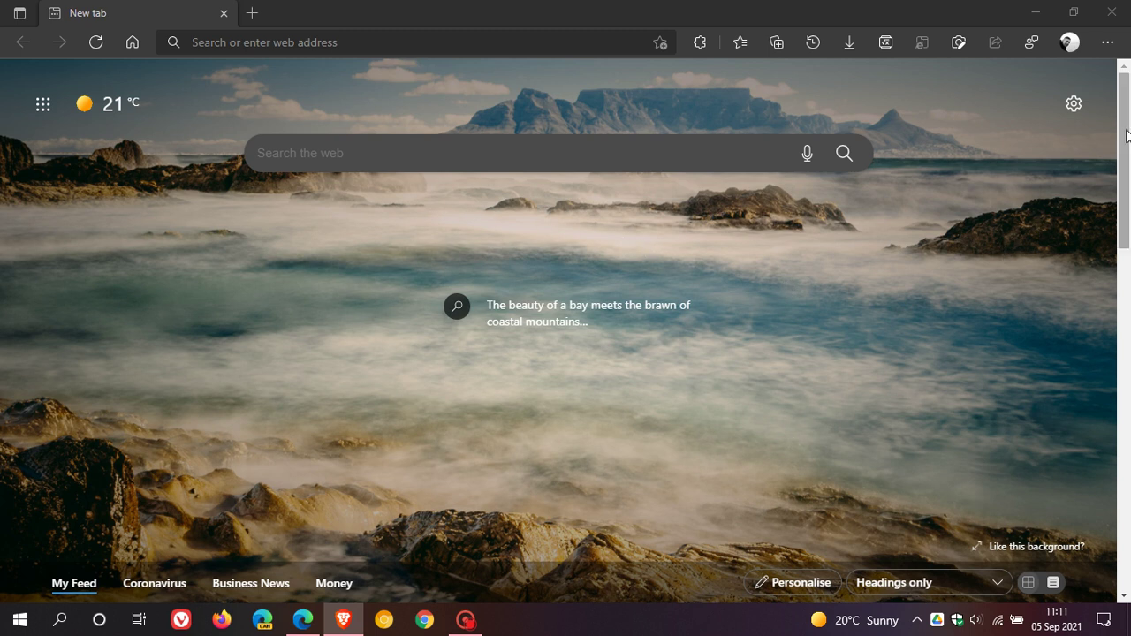
Scroll the new tab page back to the top so the coastal background fills the window
{"action": "mouse_move", "coordinate": [1125, 134]}
{"action": "left_mouse_down"}
{"action": "mouse_move", "coordinate": [1123, 202]}
{"action": "mouse_move", "coordinate": [1127, 92]}
{"action": "left_mouse_up"}
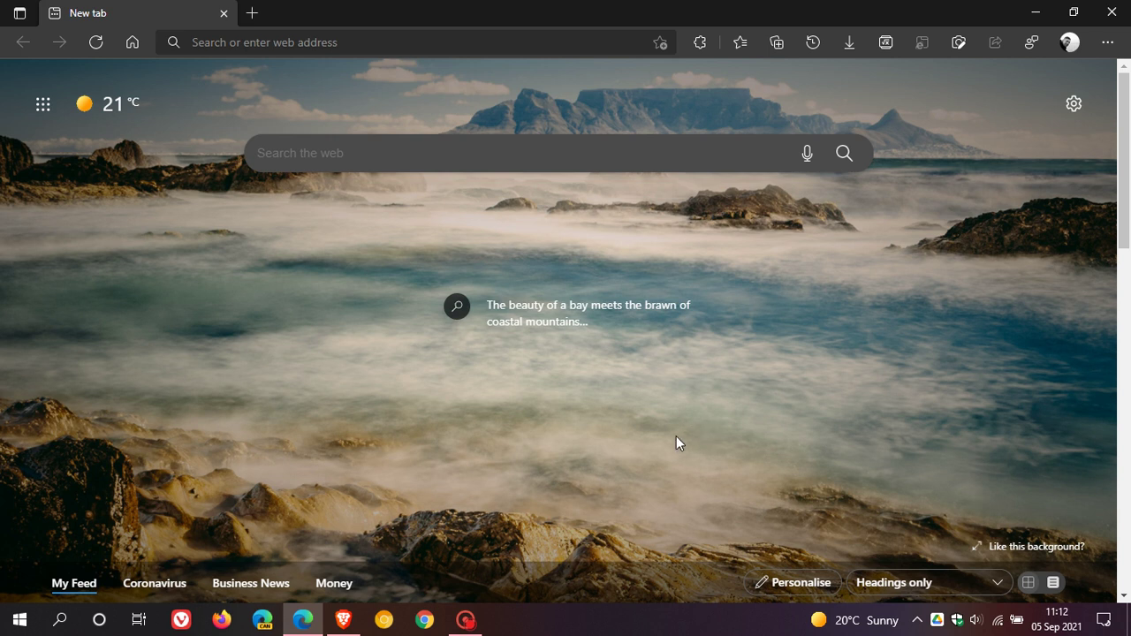
{"action": "mouse_move", "coordinate": [302, 619]}
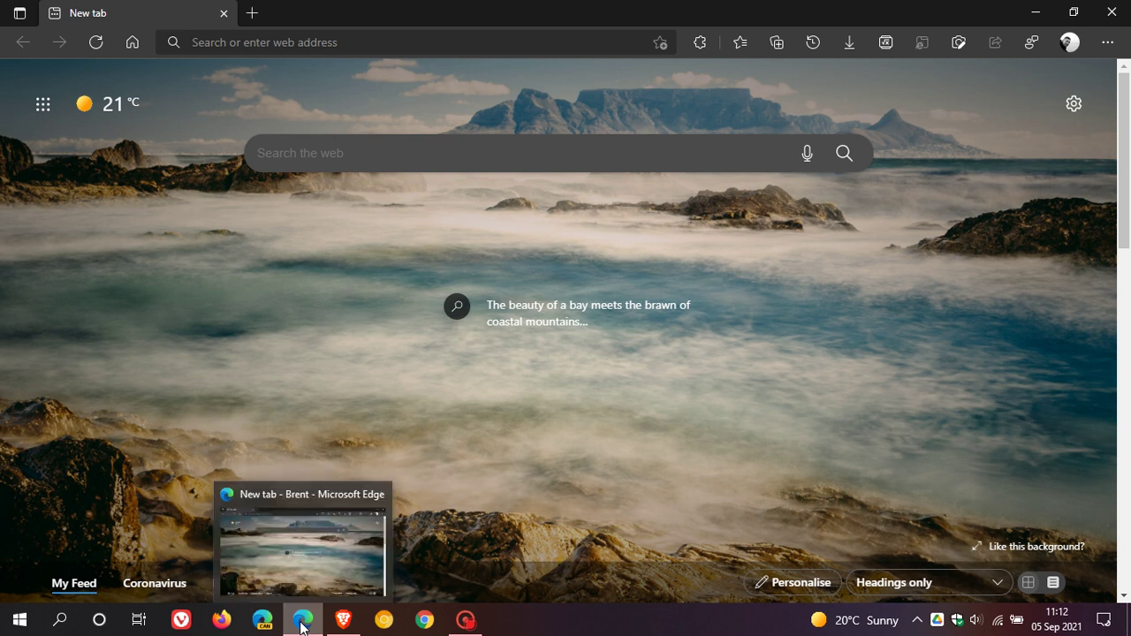
Delete --profile-directory=Default from the Edge shortcut's Target so it ends at msedge.exe
{"action": "right_click", "coordinate": [301, 628]}
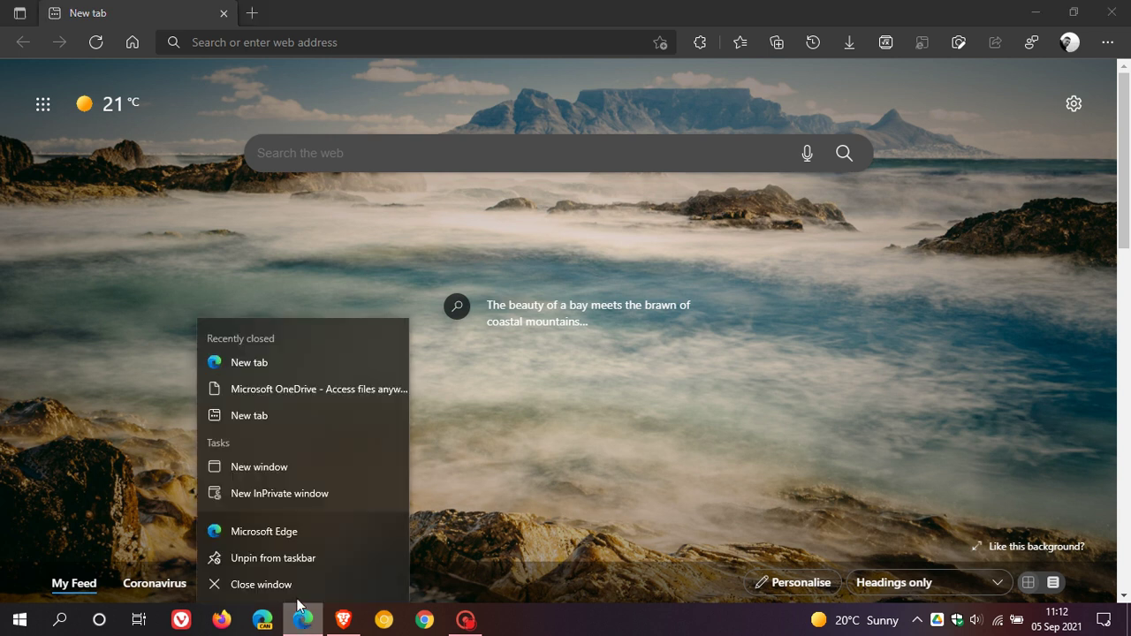
{"action": "right_click", "coordinate": [310, 534]}
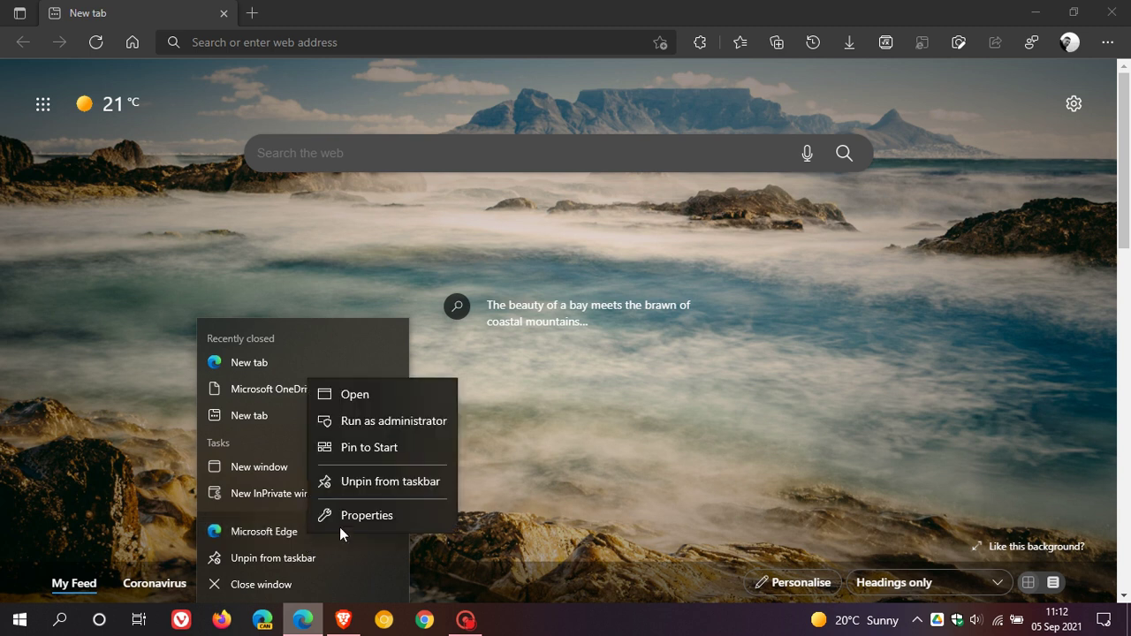
{"action": "left_click", "coordinate": [407, 518]}
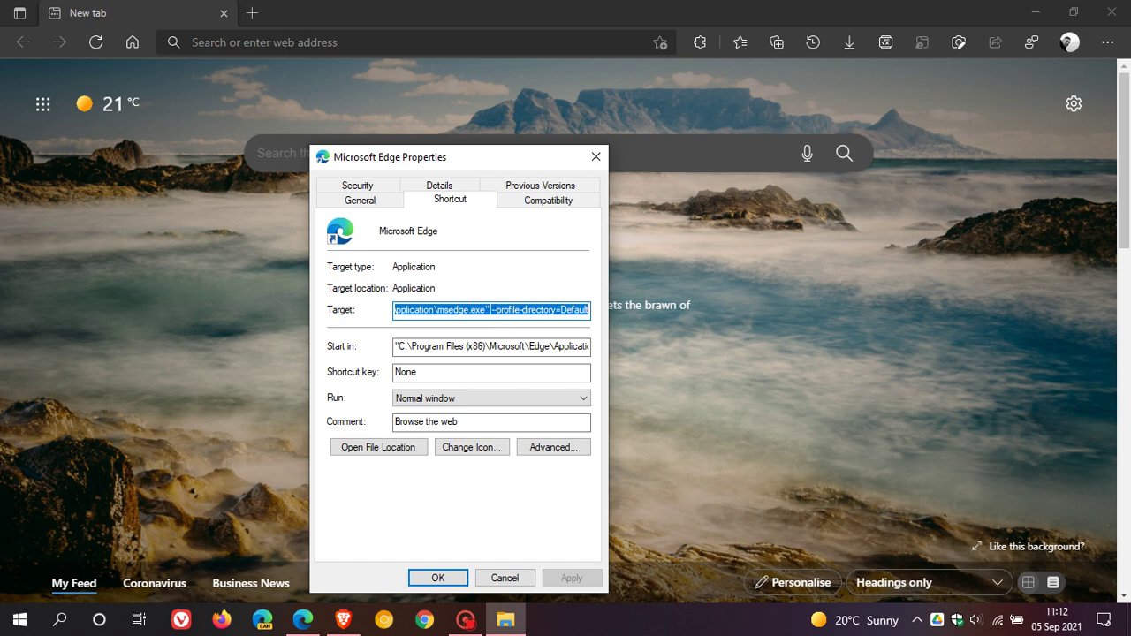
{"action": "left_click", "coordinate": [489, 309]}
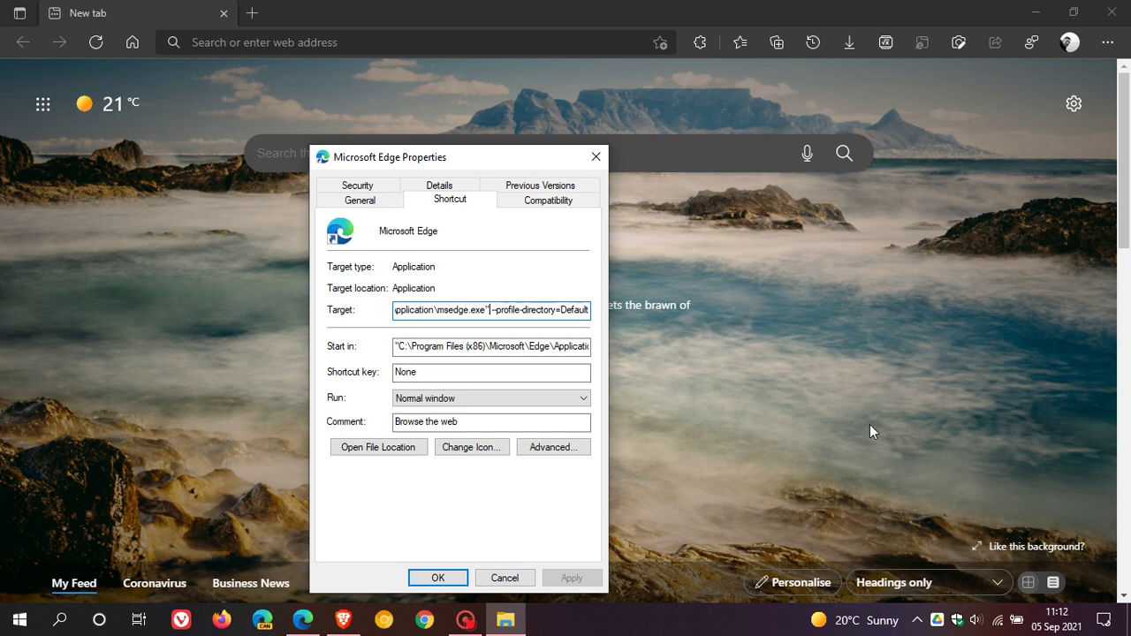
{"action": "key", "text": "Delete"}
{"action": "key", "text": "Delete"}
{"action": "key", "text": "Delete"}
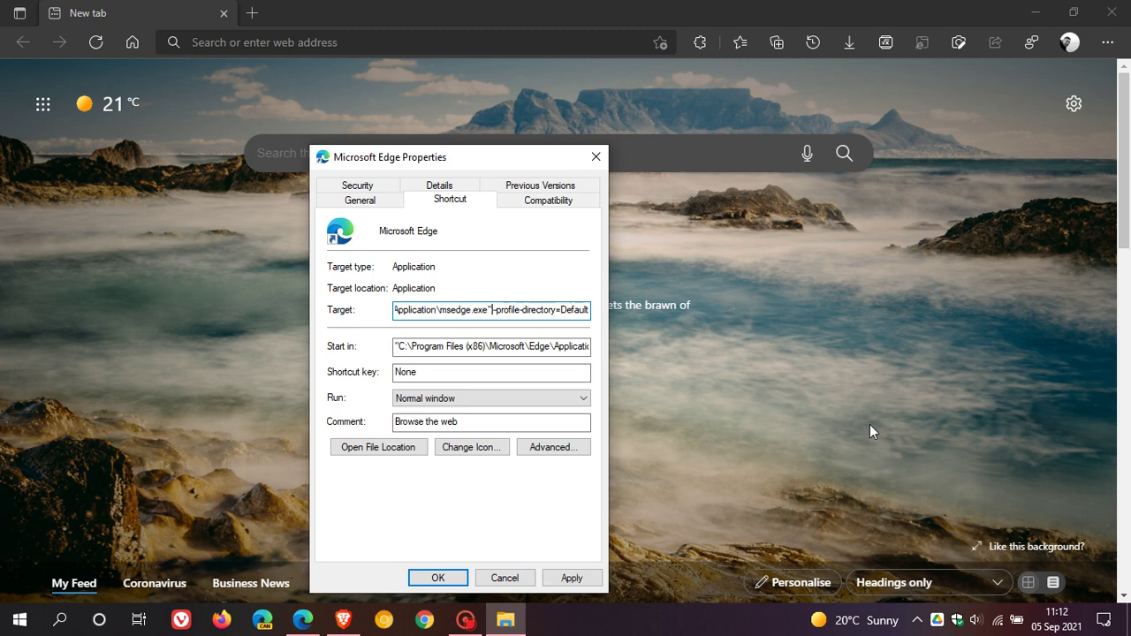
{"action": "key", "text": "Delete"}
{"action": "key", "text": "Delete"}
{"action": "key", "text": "Delete"}
{"action": "key", "text": "Delete"}
{"action": "key", "text": "Delete"}
{"action": "key", "text": "Delete"}
{"action": "key", "text": "Delete"}
{"action": "key", "text": "Delete"}
{"action": "key", "text": "Delete"}
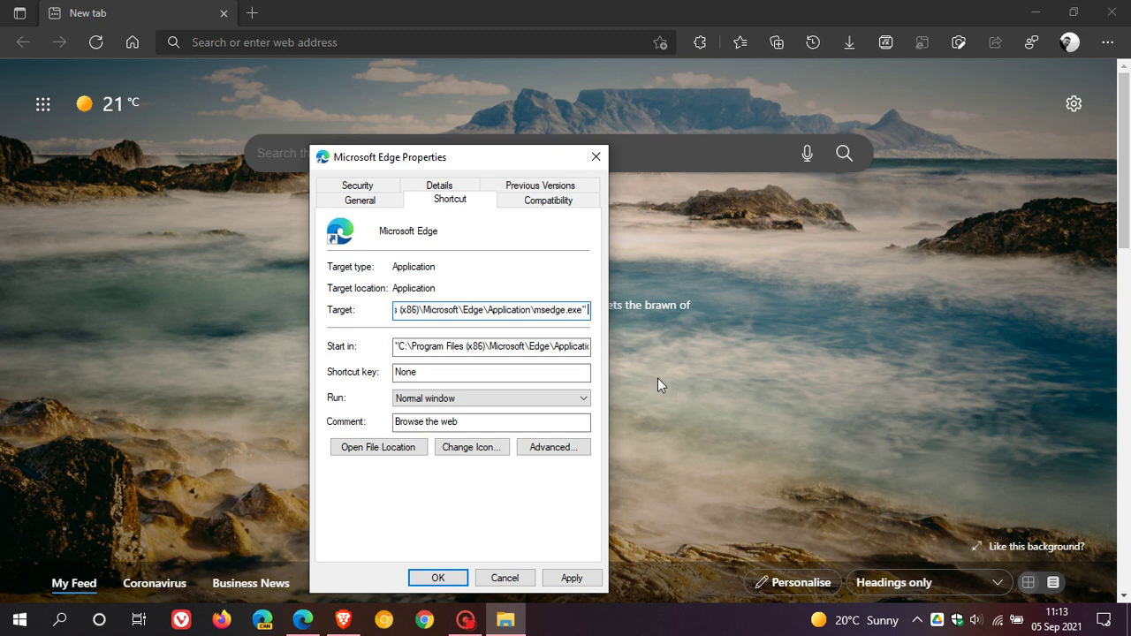
Append --enable-features=OverlayScrollbar,OverlayScrollbarWinStyle,OverlayScrollbarWinStyleAnimation to the Target and apply it
{"action": "right_click", "coordinate": [588, 311]}
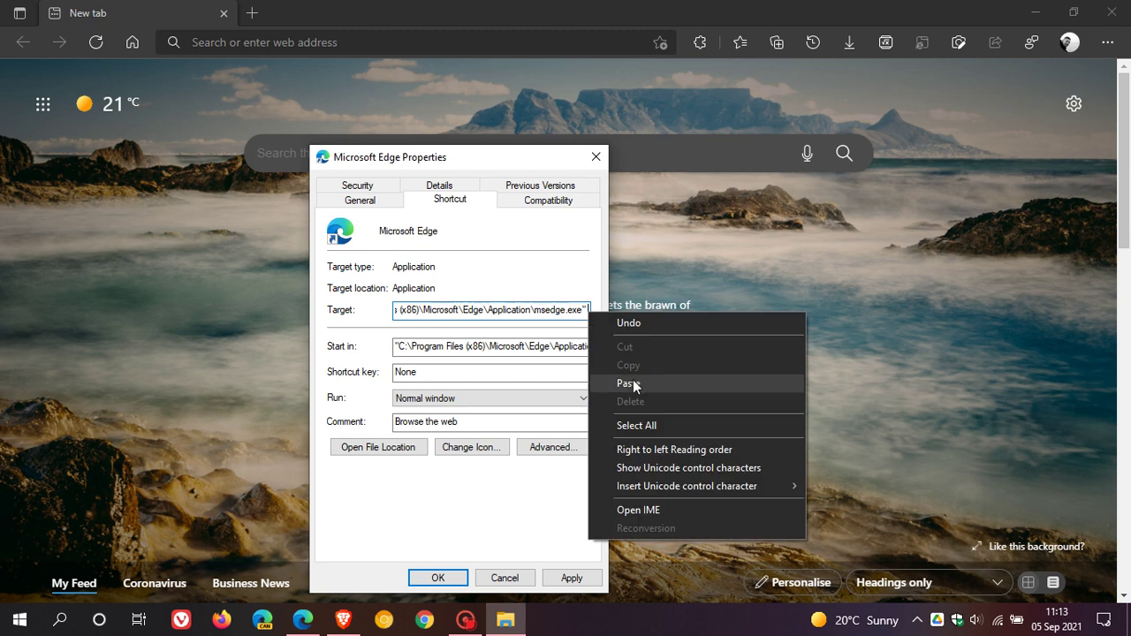
{"action": "left_click", "coordinate": [632, 382]}
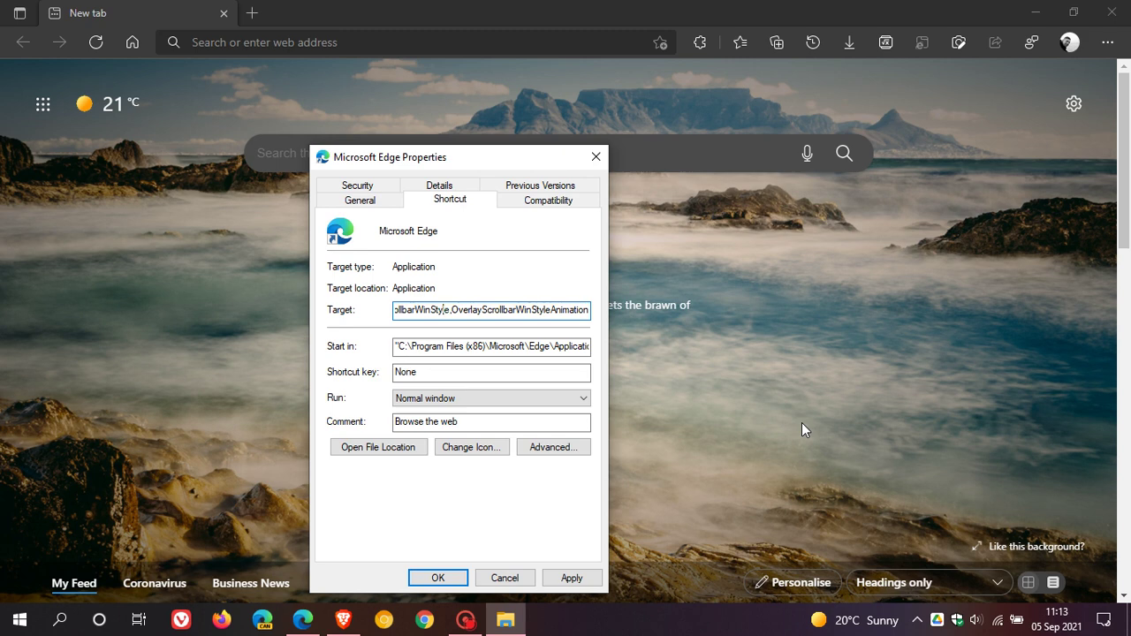
{"action": "key", "text": "Left"}
{"action": "key", "text": "Left"}
{"action": "key", "text": "Left"}
{"action": "key", "text": "Left"}
{"action": "key", "text": "Left"}
{"action": "key", "text": "Left"}
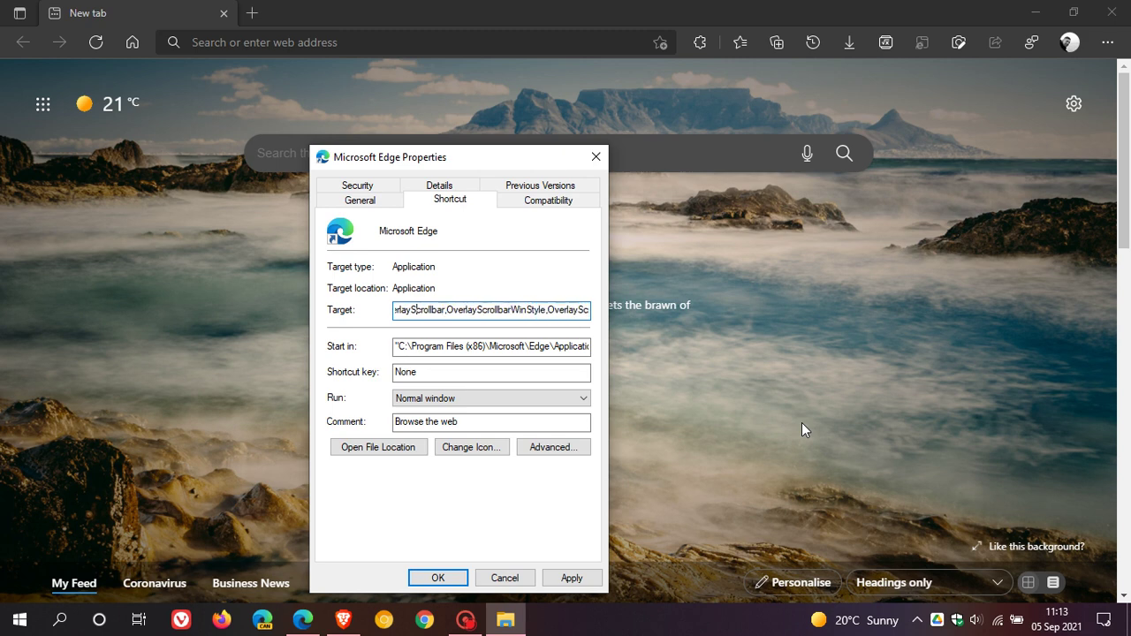
{"action": "key", "text": "Left"}
{"action": "key", "text": "Left"}
{"action": "key", "text": "Left"}
{"action": "key", "text": "Left"}
{"action": "key", "text": "Left"}
{"action": "key", "text": "Left"}
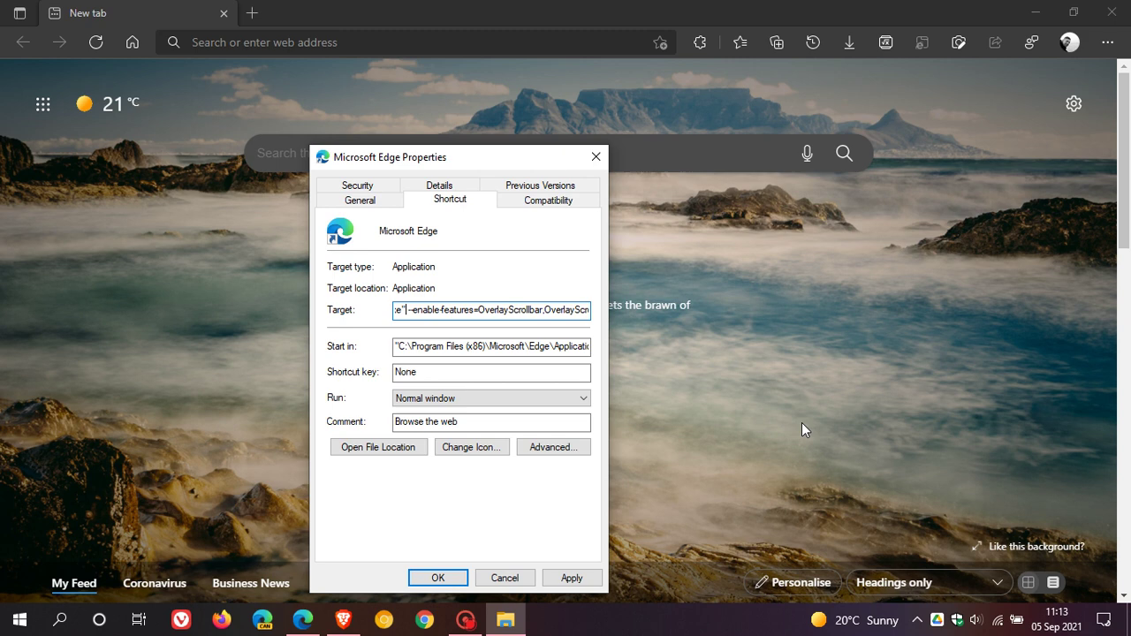
{"action": "key", "text": "Left"}
{"action": "key", "text": "Left"}
{"action": "key", "text": "Left"}
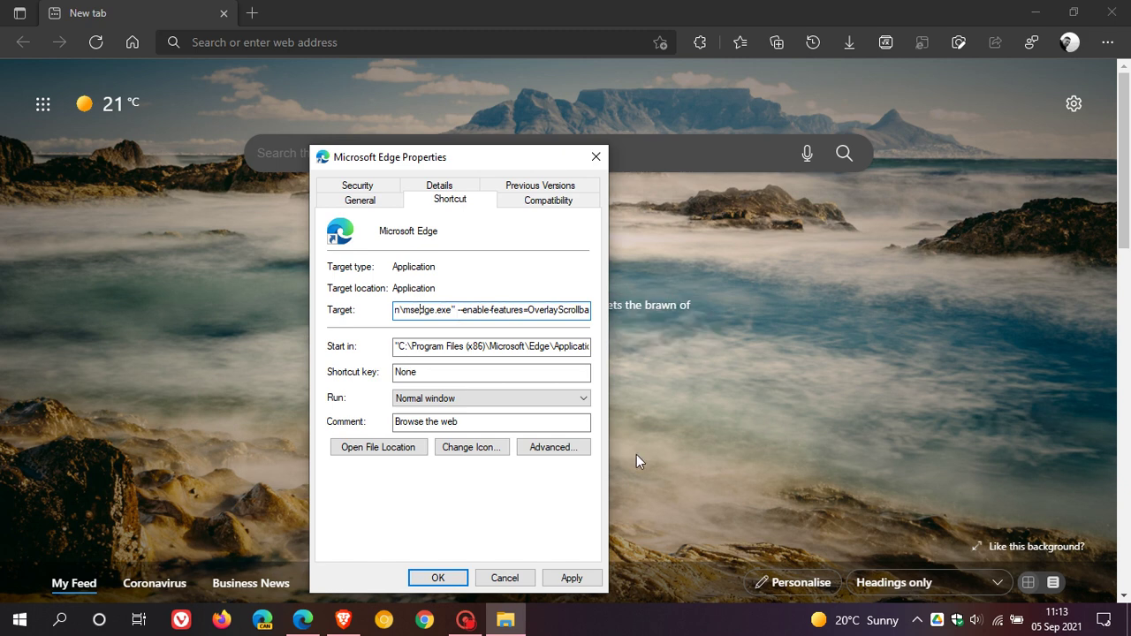
{"action": "left_click", "coordinate": [560, 580]}
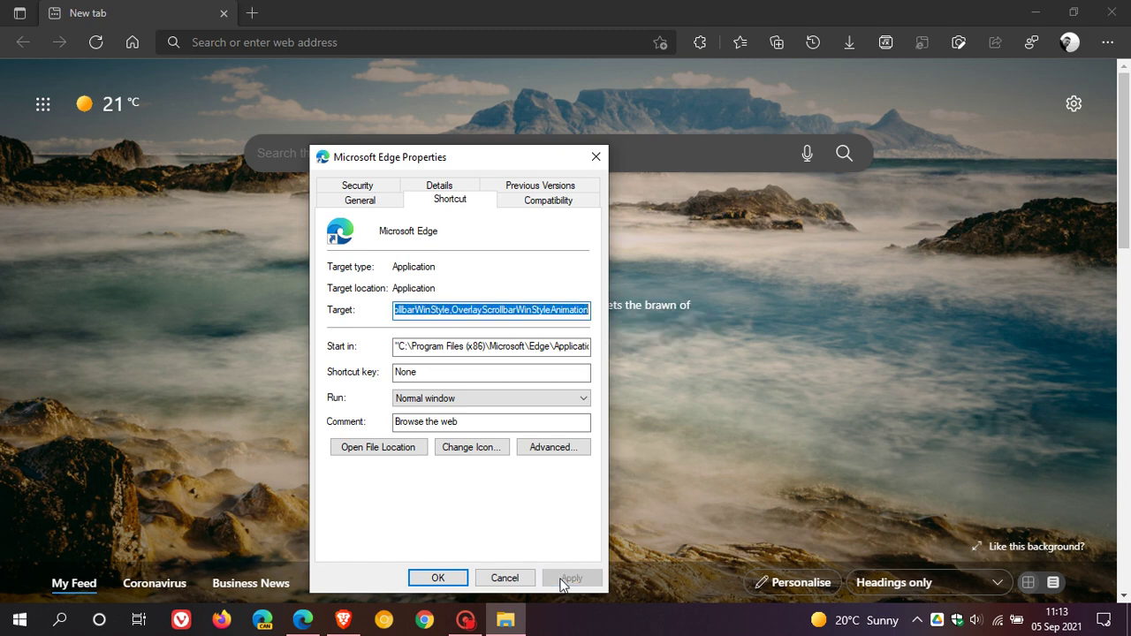
Confirm the shortcut properties, then close Edge and relaunch it from the taskbar
{"action": "left_click", "coordinate": [442, 579]}
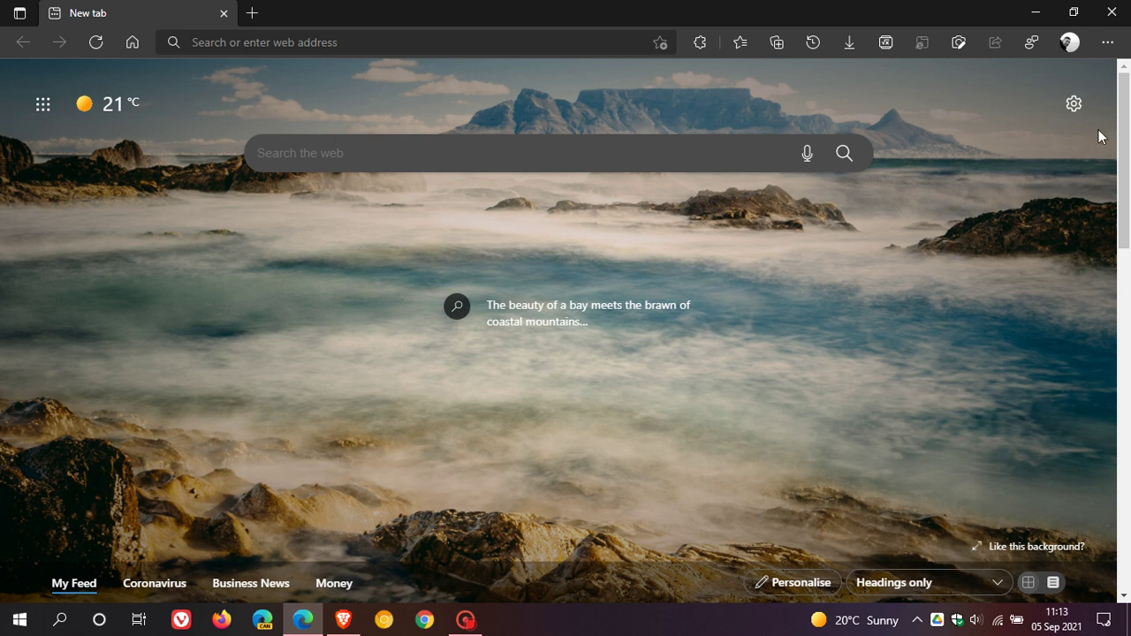
{"action": "left_click", "coordinate": [1112, 12]}
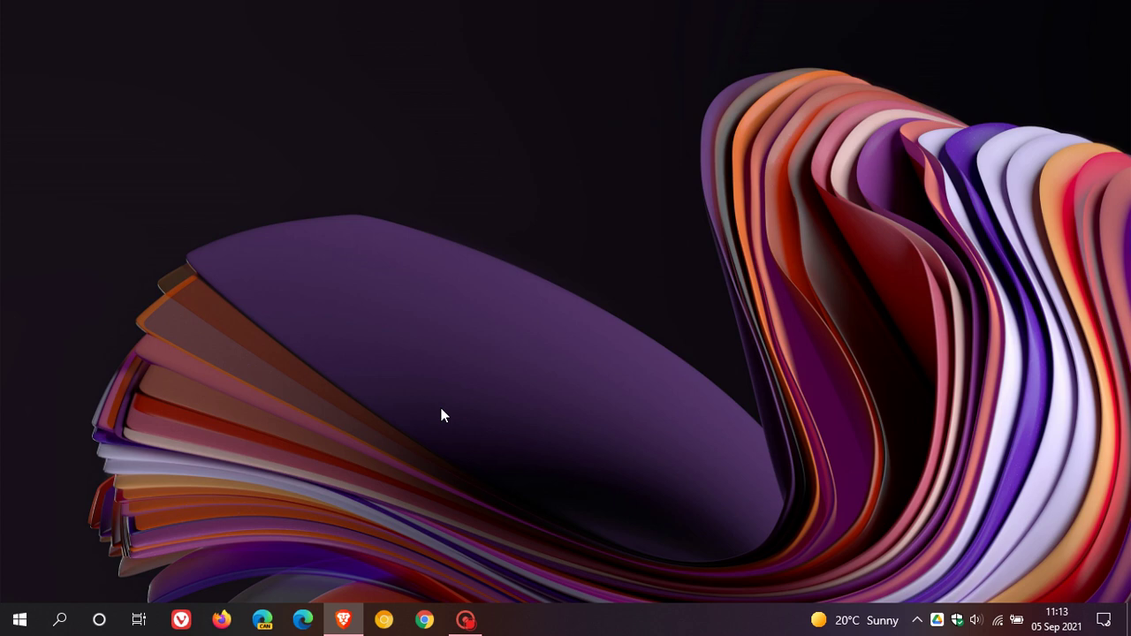
{"action": "left_click", "coordinate": [307, 630]}
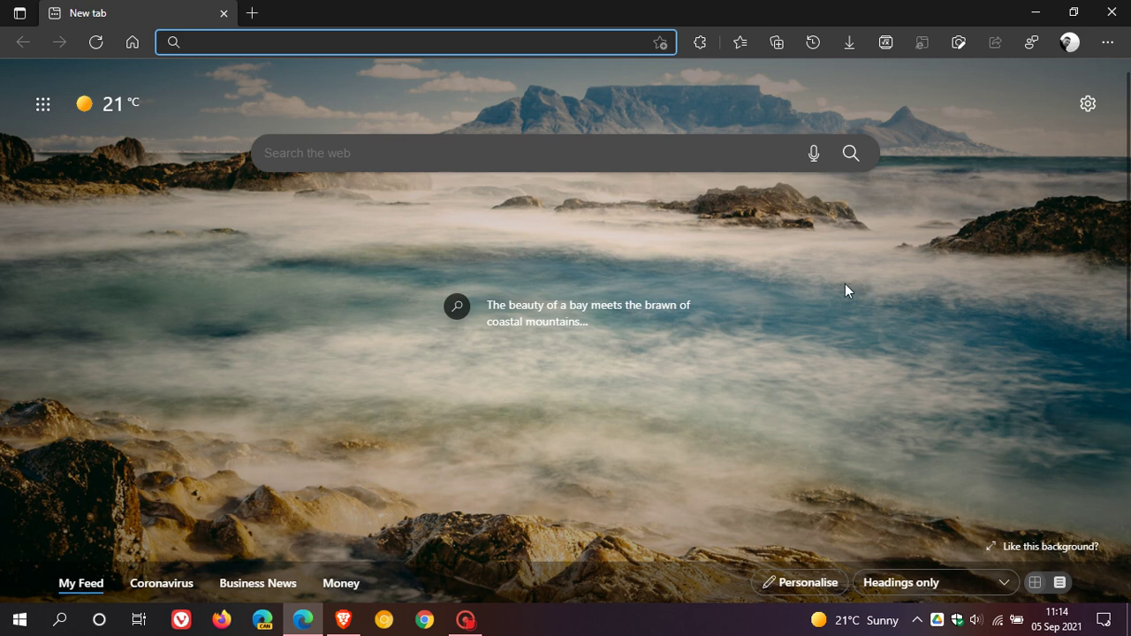
Search Bing for 'abc' in a new tab and scroll the results down and back up
{"action": "left_click", "coordinate": [254, 12]}
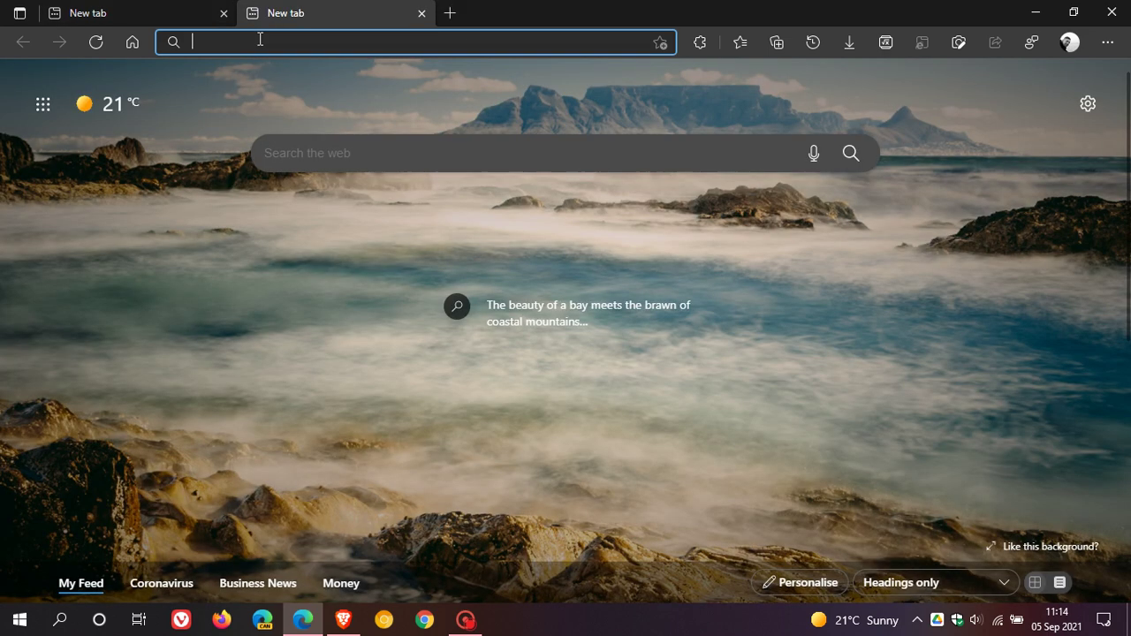
{"action": "type", "text": "a"}
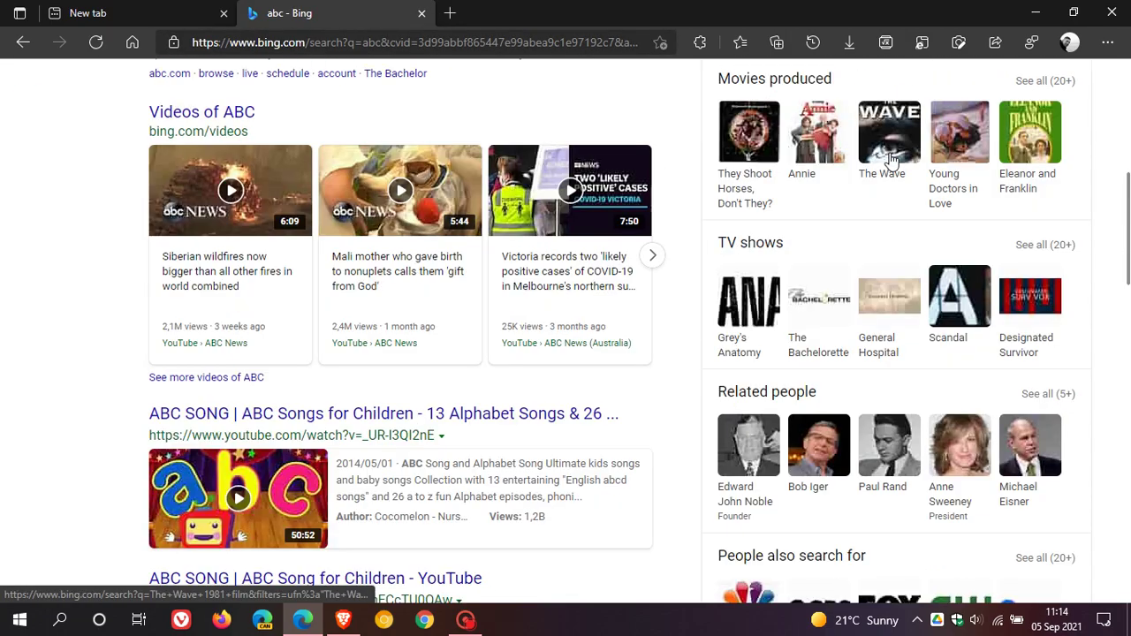
{"action": "scroll", "coordinate": [1098, 299], "scroll_direction": "down", "scroll_amount": 5}
{"action": "scroll", "coordinate": [1099, 305], "scroll_direction": "down", "scroll_amount": 2}
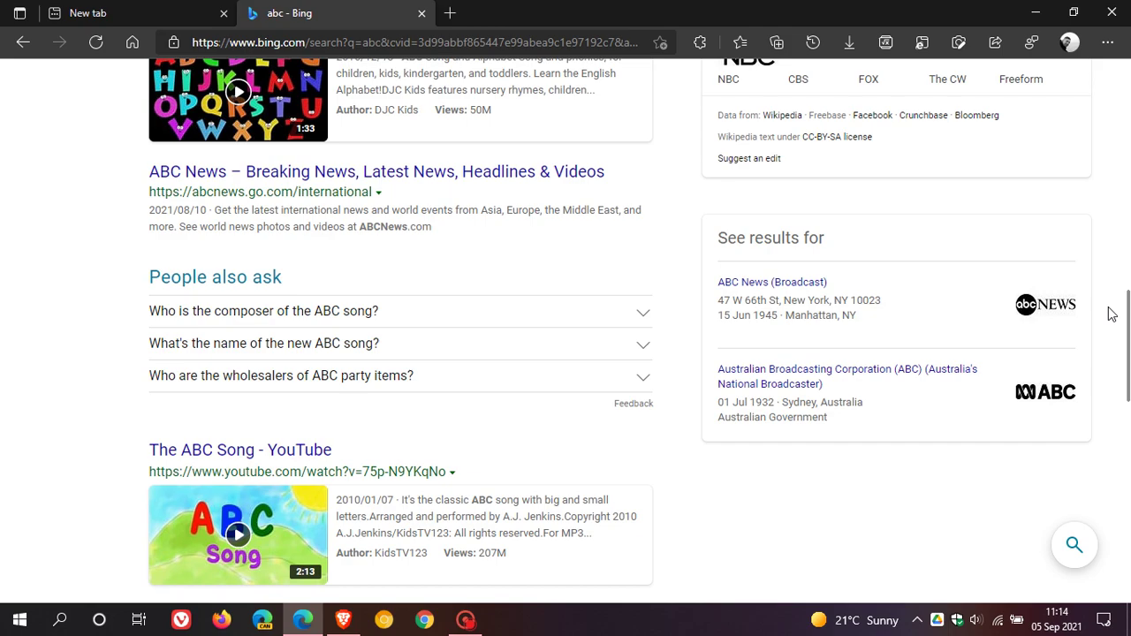
{"action": "scroll", "coordinate": [1111, 323], "scroll_direction": "up", "scroll_amount": 5}
{"action": "scroll", "coordinate": [1108, 340], "scroll_direction": "up", "scroll_amount": 3}
{"action": "scroll", "coordinate": [1109, 340], "scroll_direction": "up", "scroll_amount": 2}
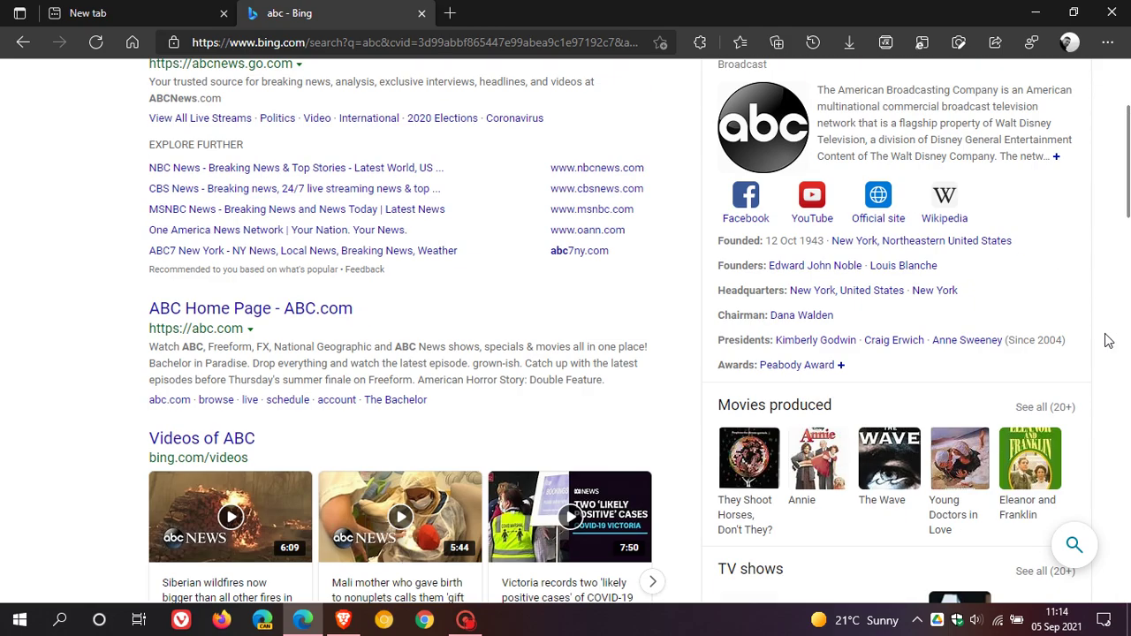
{"action": "scroll", "coordinate": [1104, 337], "scroll_direction": "up", "scroll_amount": 2}
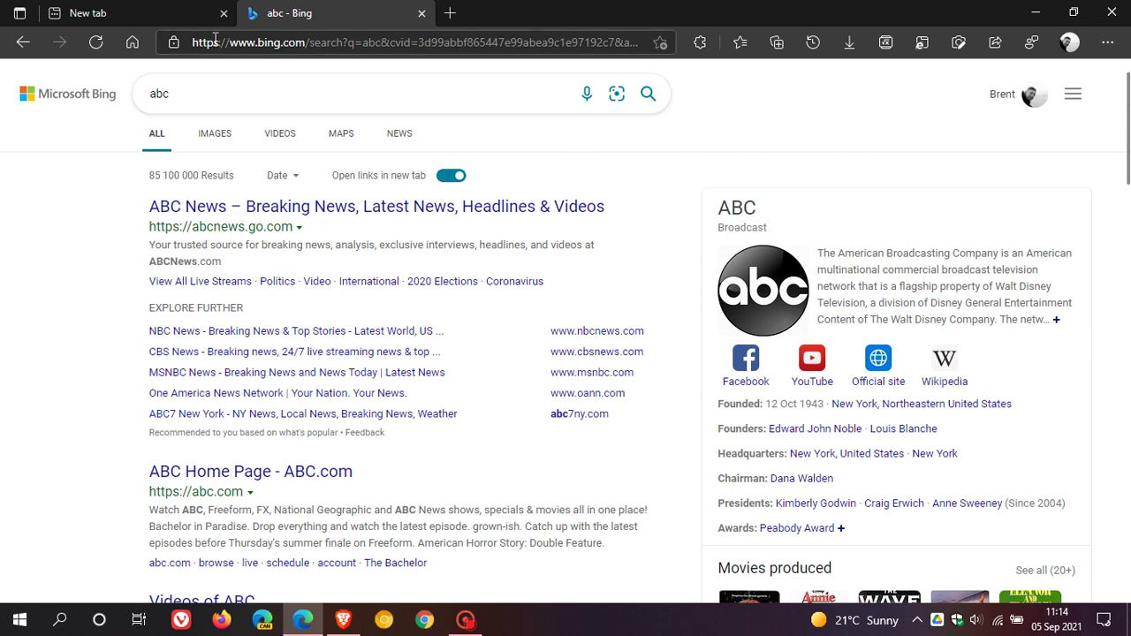
Close the 'abc - Bing' tab and scroll the remaining new tab page down and up
{"action": "left_click", "coordinate": [421, 14]}
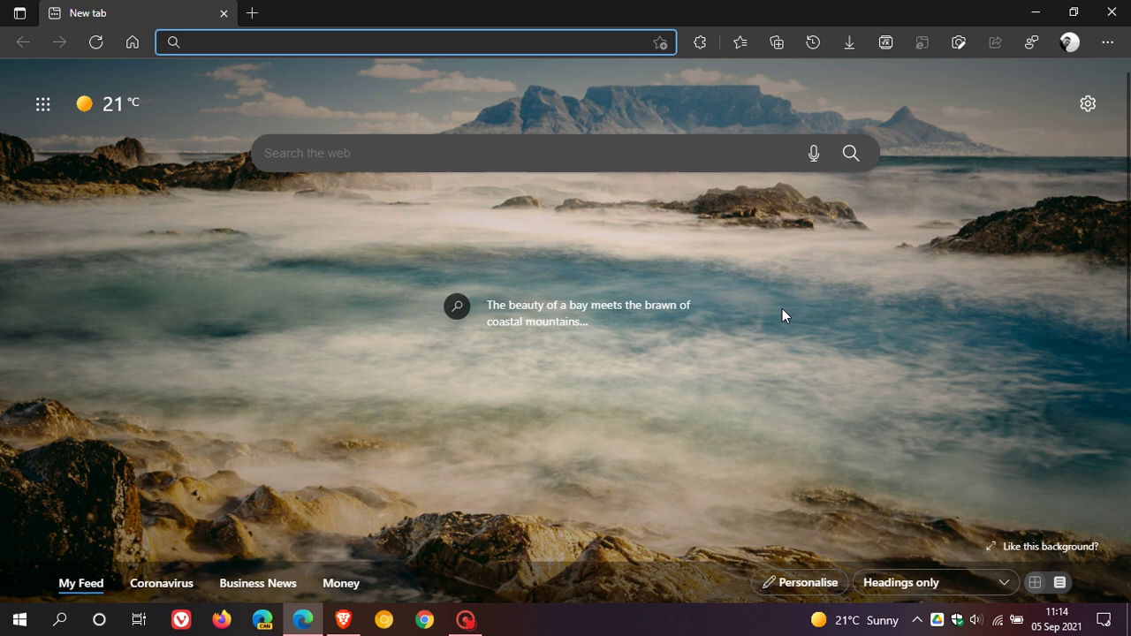
{"action": "scroll", "coordinate": [874, 260], "scroll_direction": "down", "scroll_amount": 3}
{"action": "scroll", "coordinate": [879, 263], "scroll_direction": "up", "scroll_amount": 3}
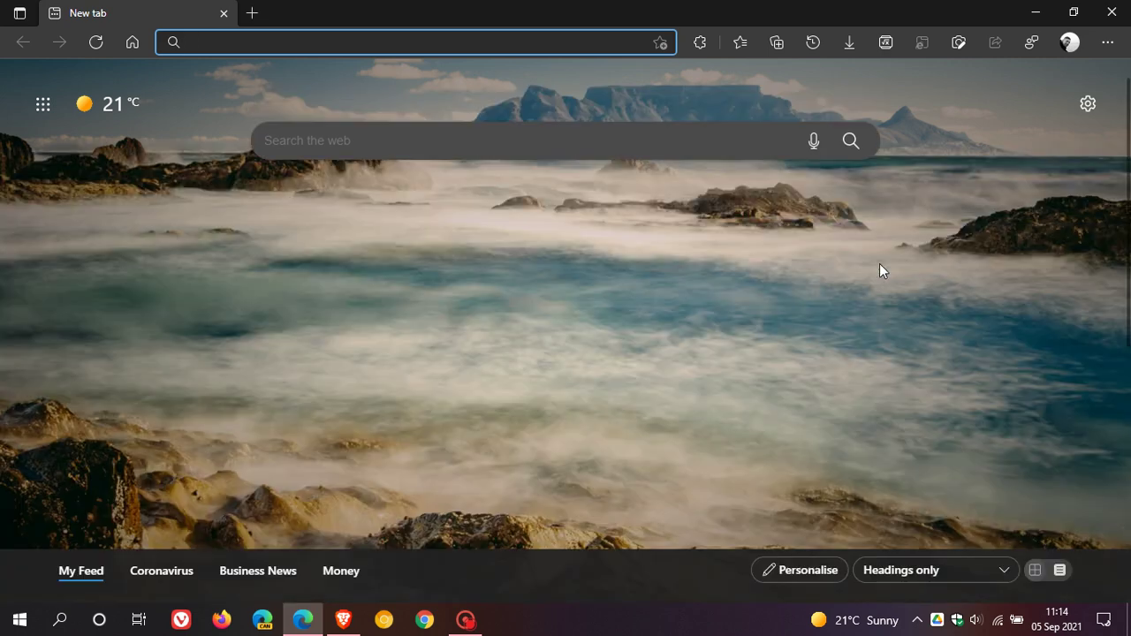